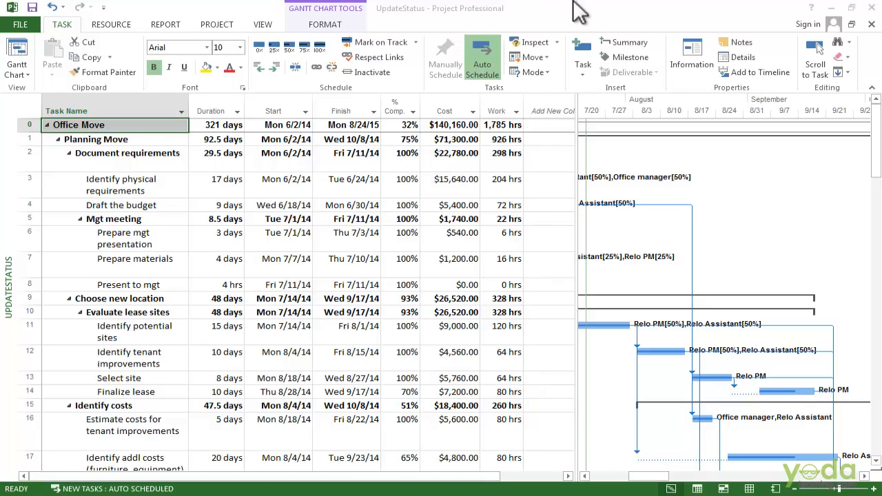
# Step: Apply the custom Updates table to the Gantt chart and fit the remaining duration column to its contents
pyautogui.click(269, 24)
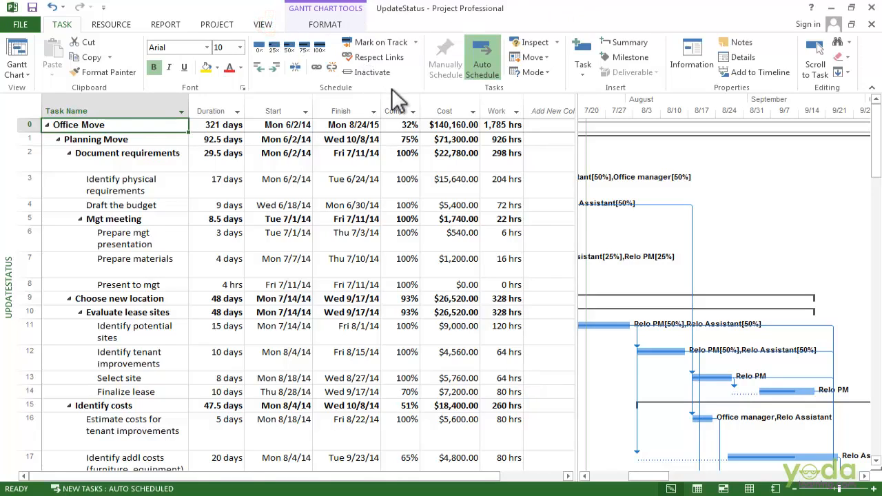
pyautogui.click(318, 73)
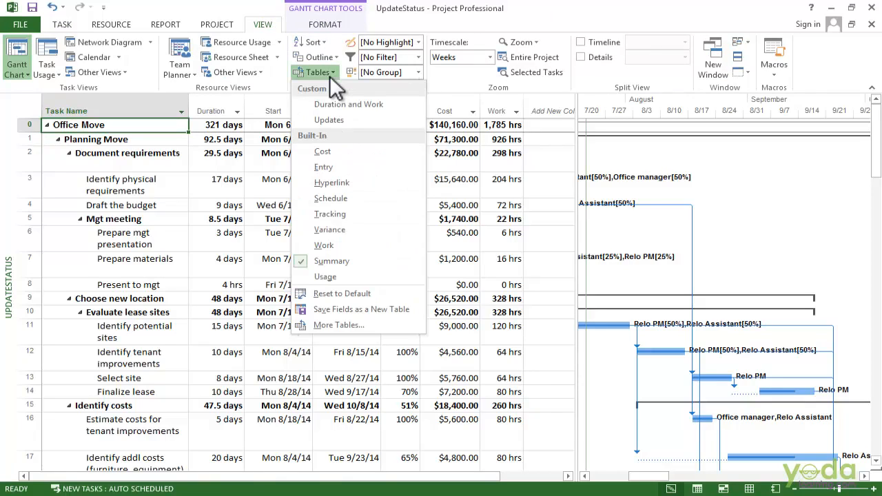
pyautogui.click(344, 119)
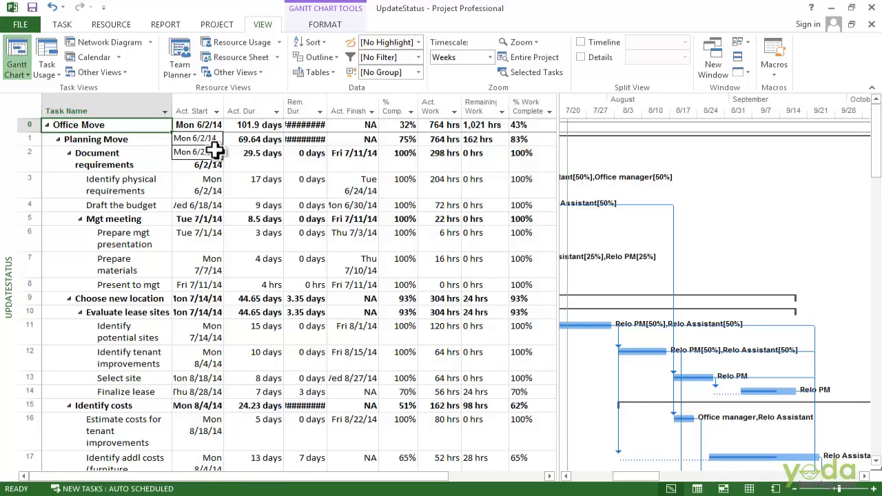
pyautogui.doubleClick(324, 109)
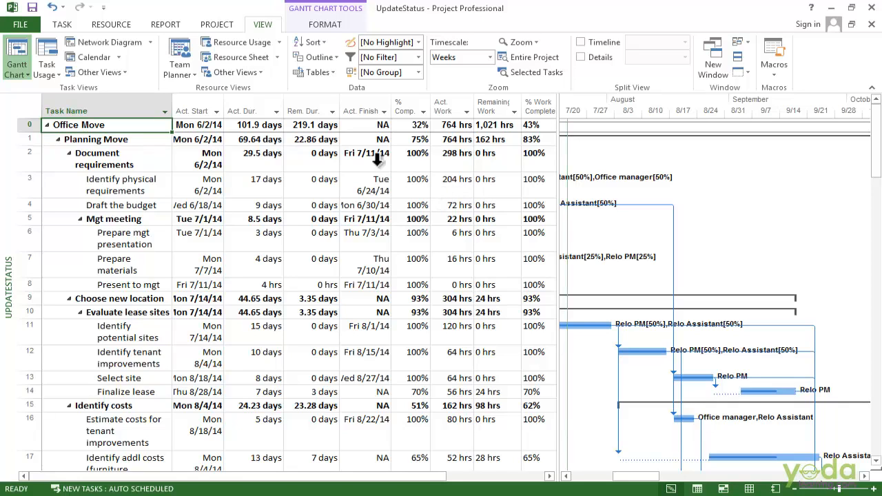
# Step: Open the project options and review the scheduling, alert and calculation settings for this project
pyautogui.click(18, 24)
pyautogui.click(83, 319)
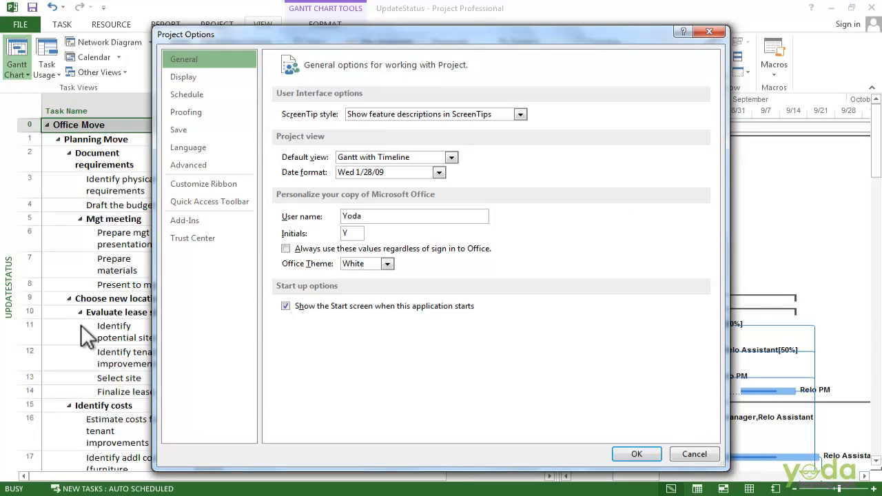
pyautogui.click(184, 94)
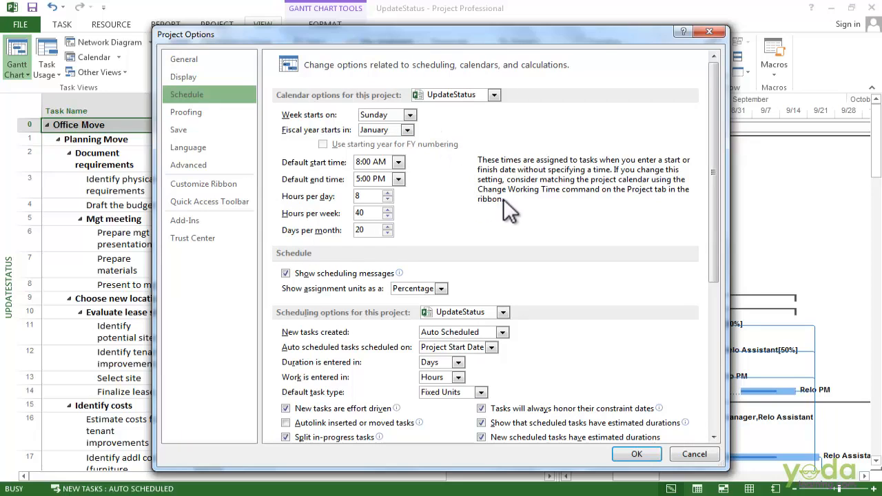
pyautogui.scroll(-3, 448, 303)
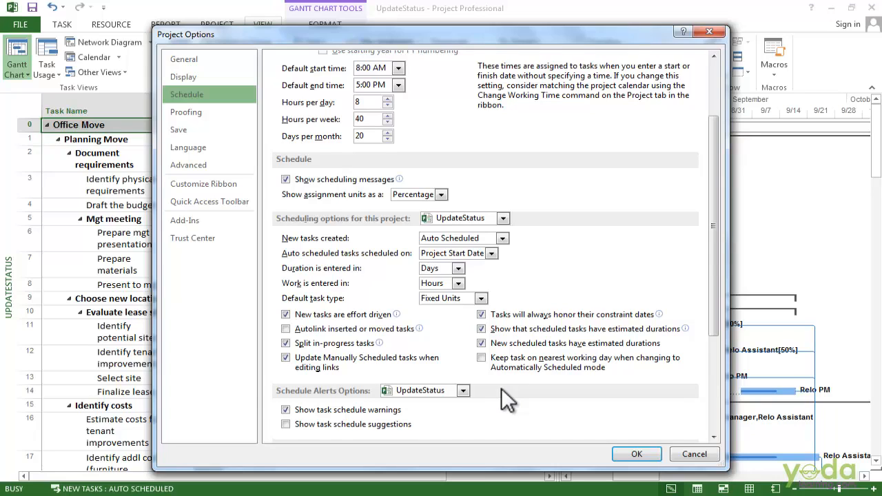
pyautogui.scroll(-5, 515, 389)
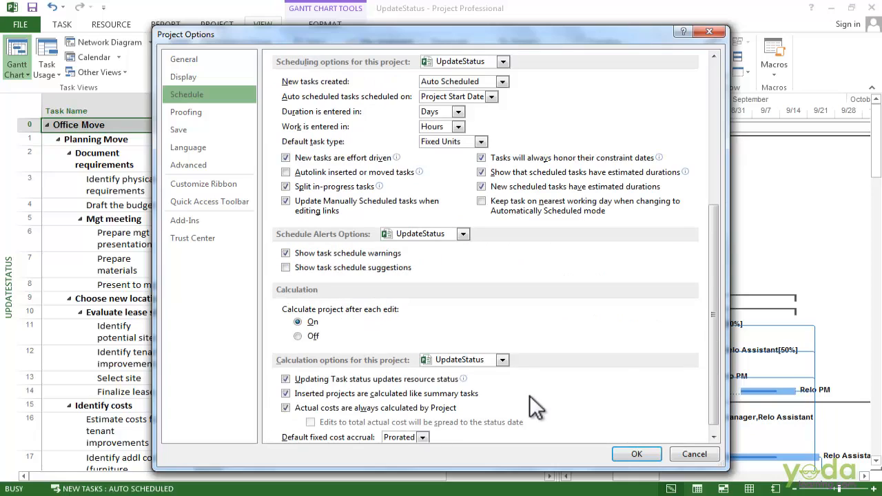
pyautogui.scroll(-1, 529, 394)
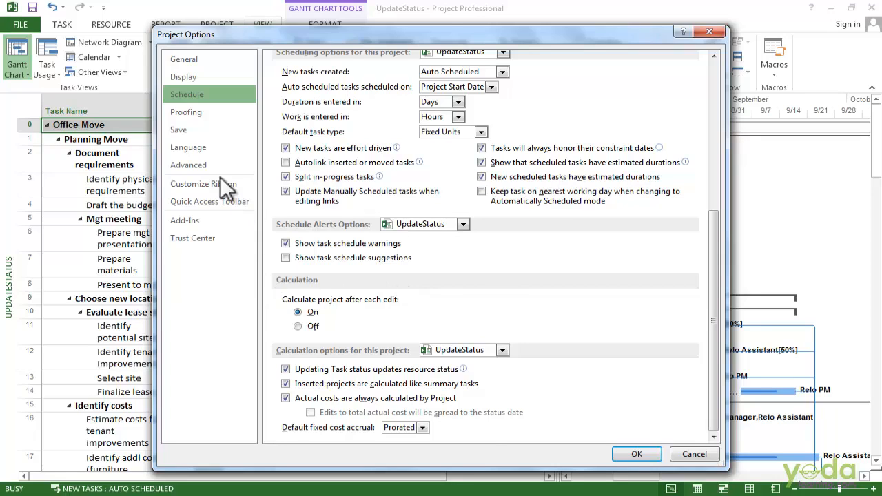
# Step: Enable moving completed parts back and remaining parts forward to the status date, and spreading total task % complete edits to the status date
pyautogui.click(207, 165)
pyautogui.scroll(-10, 455, 350)
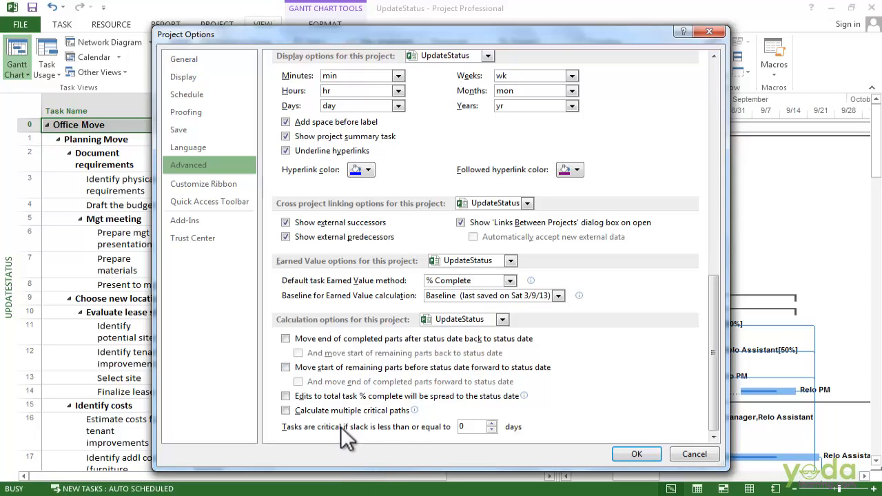
pyautogui.moveTo(302, 405)
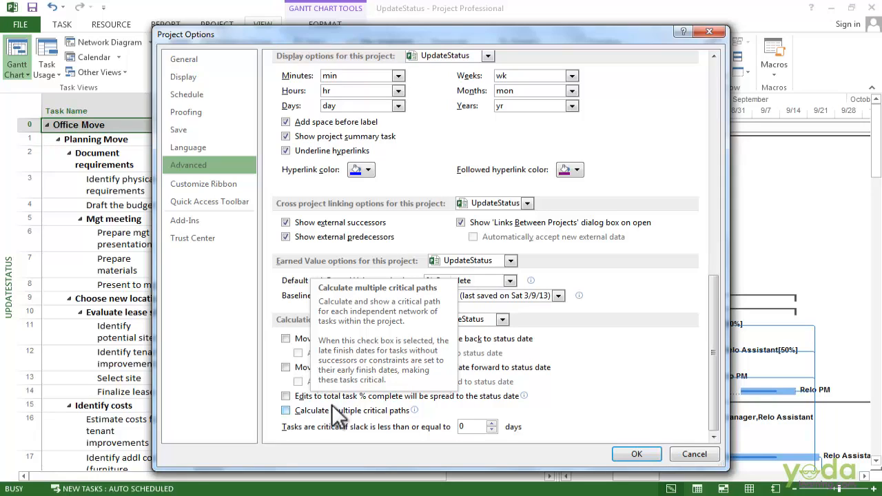
pyautogui.click(286, 396)
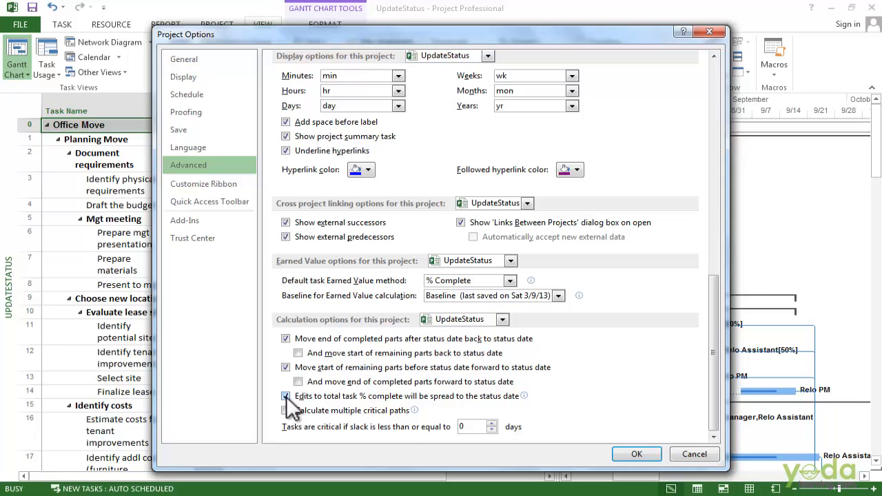
pyautogui.click(631, 458)
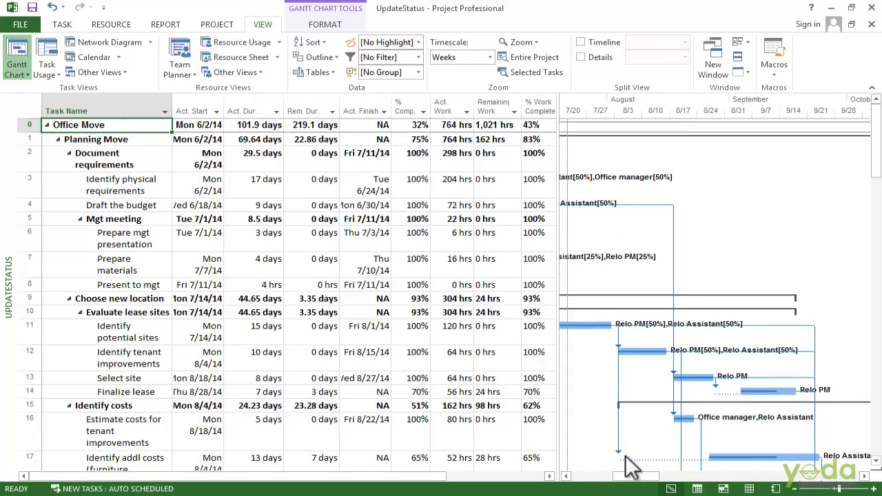
# Step: Set the project's status date to Tue 9/16/14
pyautogui.click(219, 26)
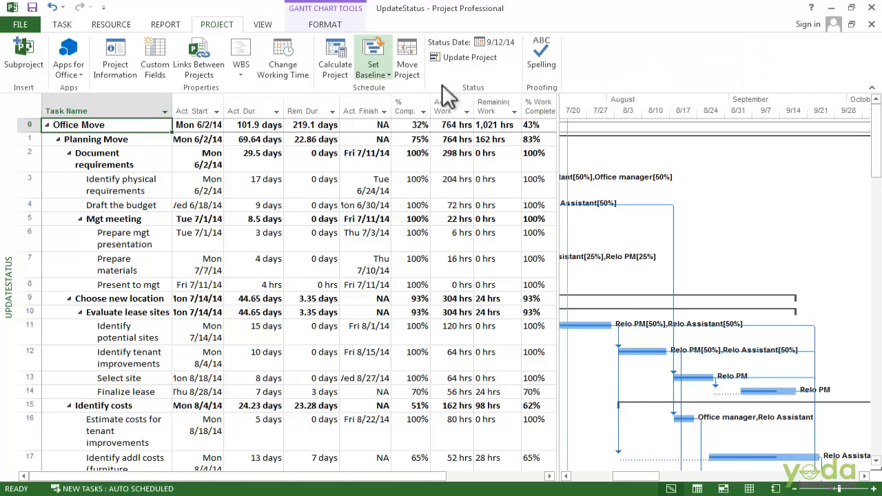
pyautogui.click(501, 42)
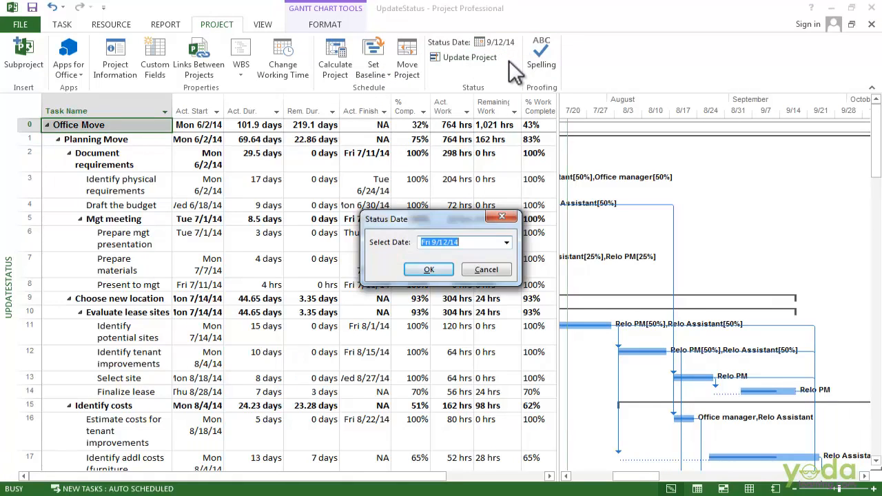
pyautogui.click(507, 241)
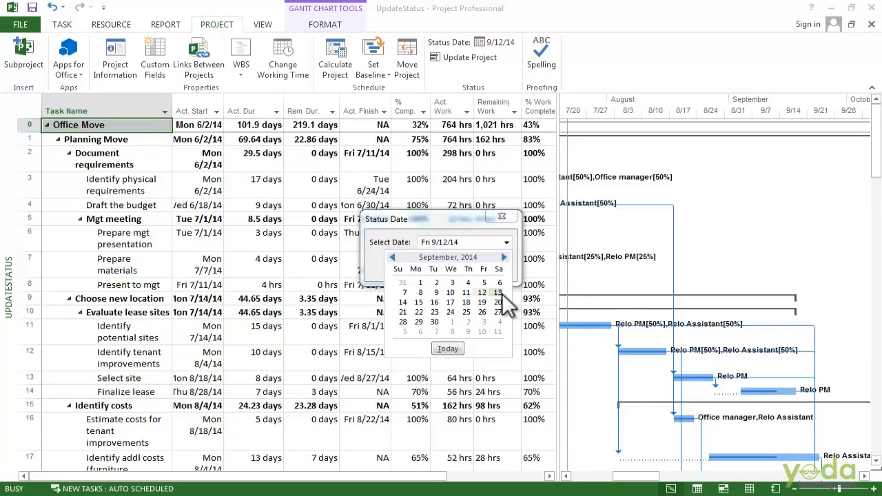
pyautogui.click(434, 301)
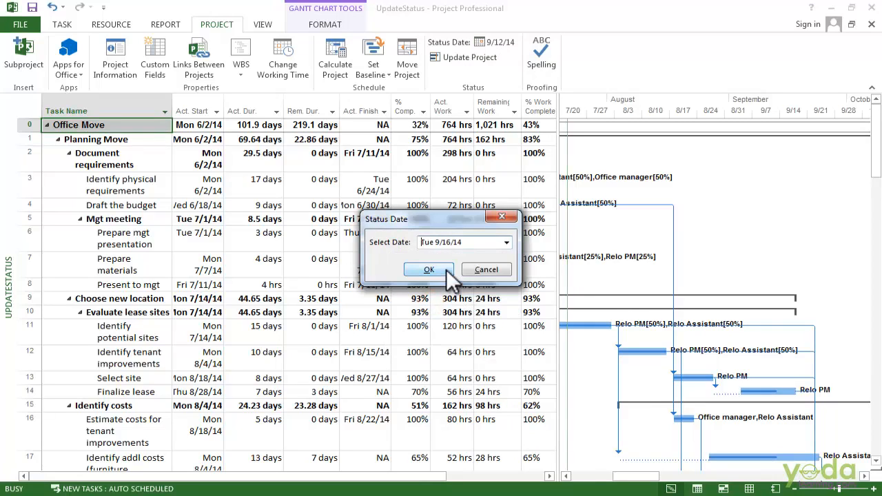
pyautogui.click(446, 268)
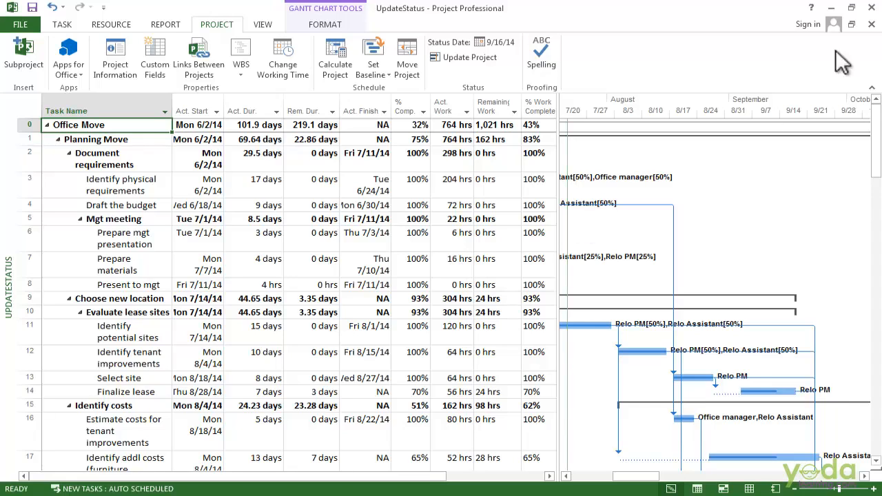
# Step: Hide the summary tasks and the project summary task, and filter the task list to incomplete tasks
pyautogui.click(338, 23)
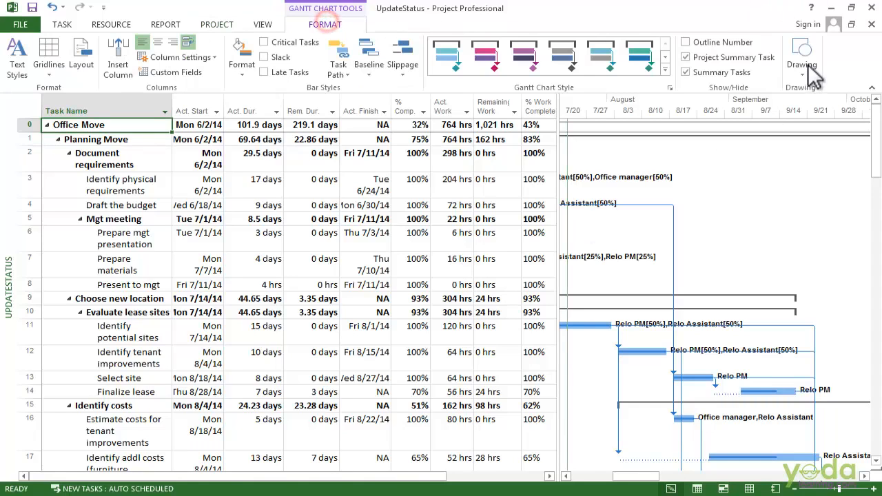
pyautogui.click(713, 71)
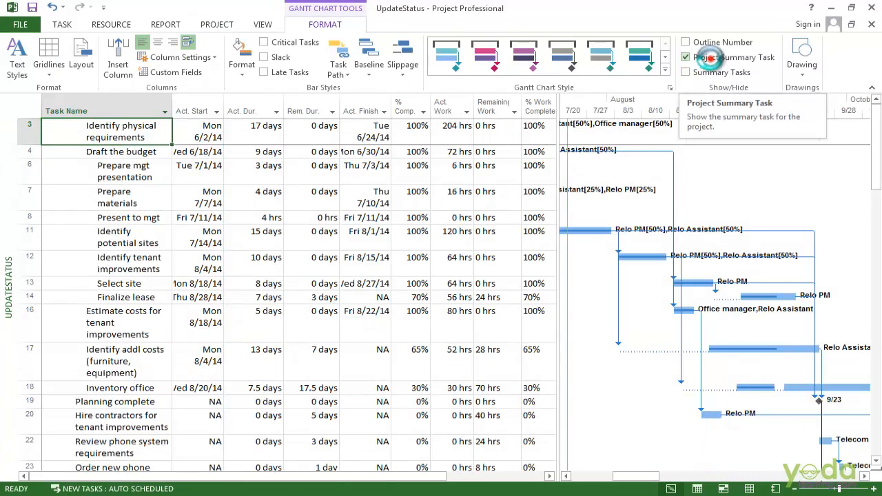
pyautogui.click(713, 57)
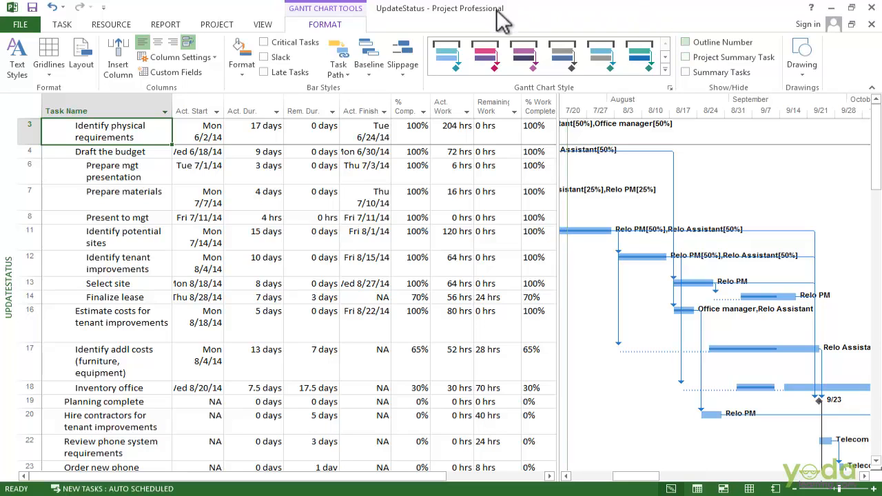
pyautogui.click(263, 24)
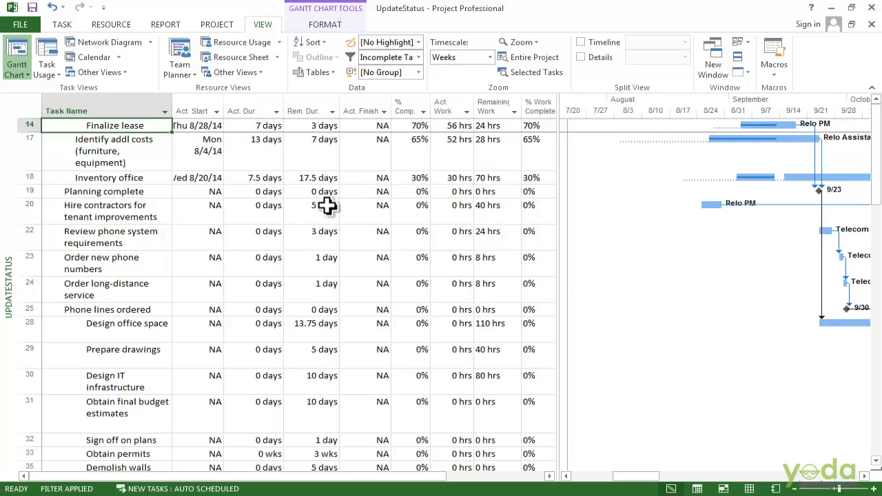
# Step: Mark the task "Hire contractors for tenant improvements" as on track
pyautogui.press('Down')
pyautogui.press('Down')
pyautogui.press('Down')
pyautogui.press('Down')
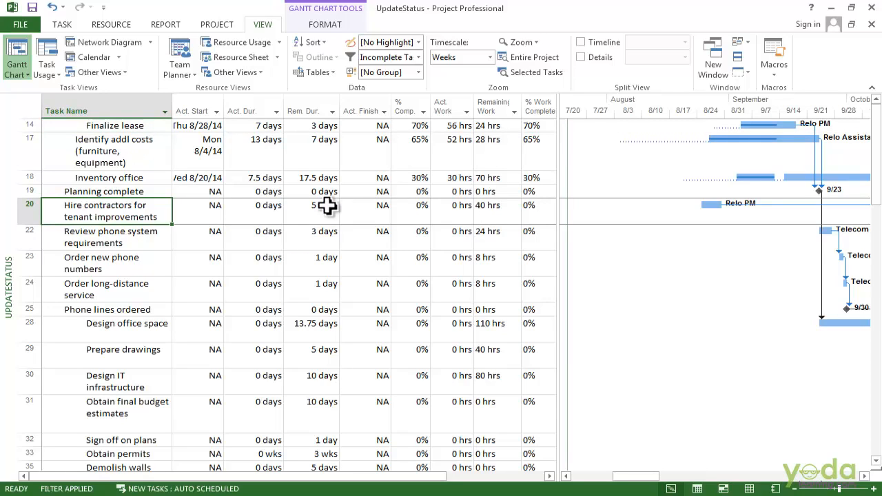
pyautogui.click(62, 24)
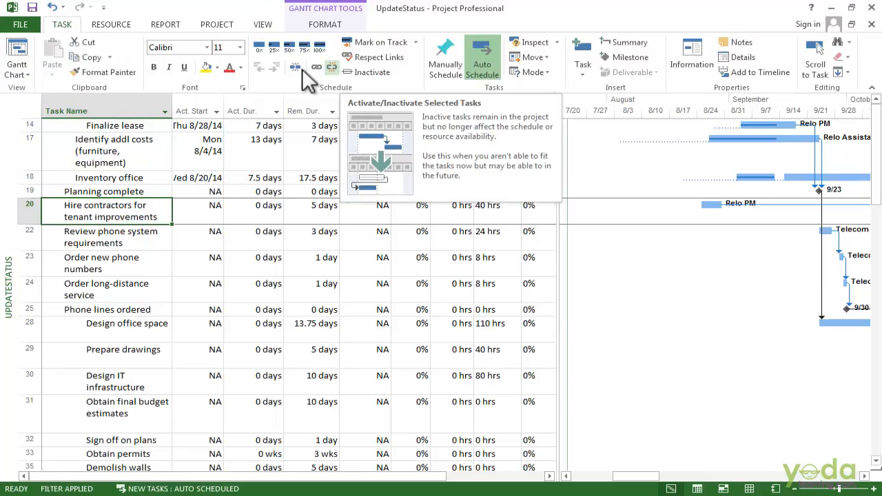
pyautogui.click(399, 45)
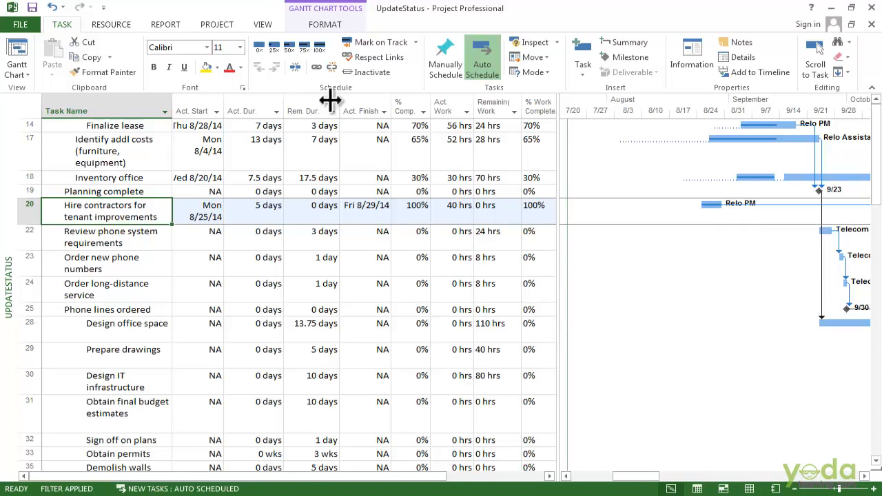
# Step: Update the "Finalize lease" task with an actual duration of 12d and a remaining duration of 0d
pyautogui.click(412, 126)
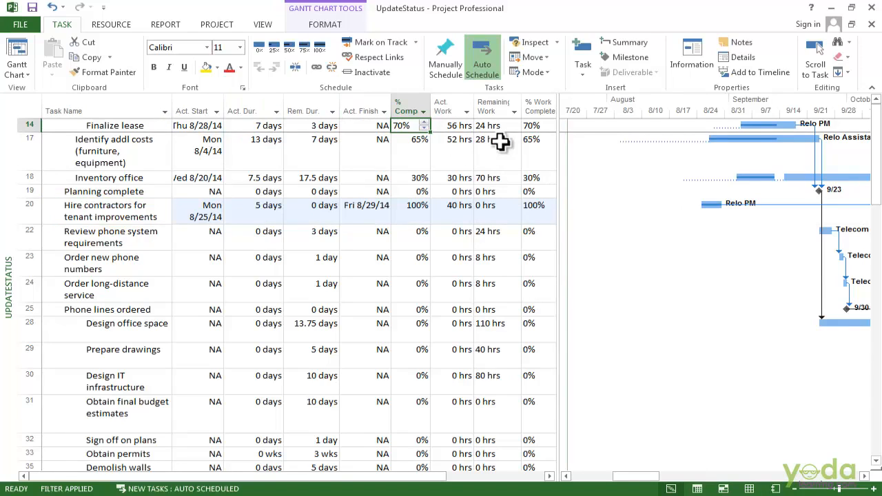
pyautogui.click(416, 43)
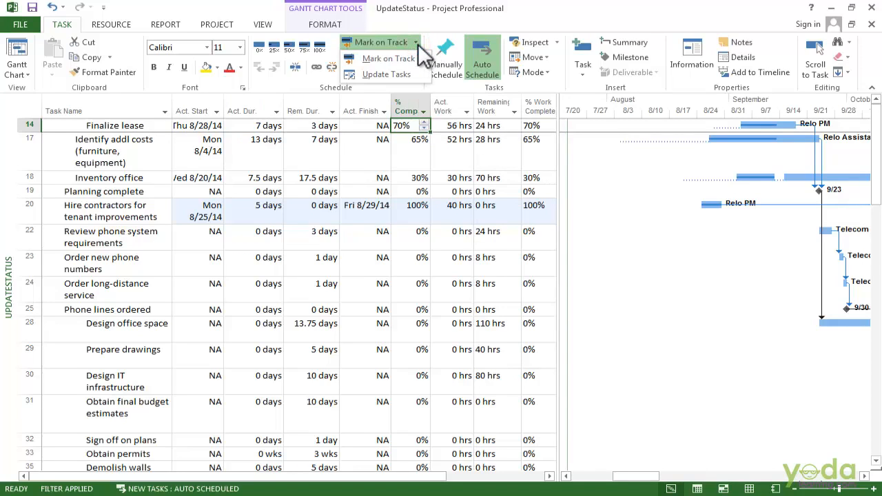
pyautogui.click(397, 73)
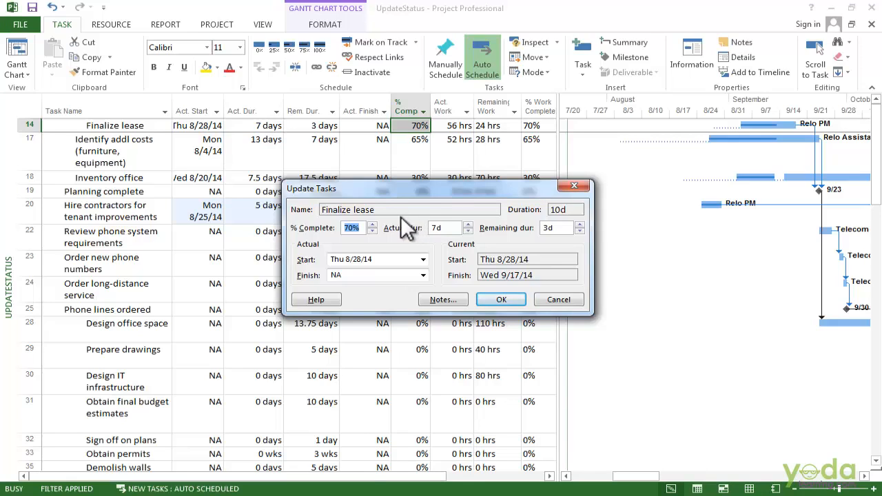
pyautogui.click(467, 224)
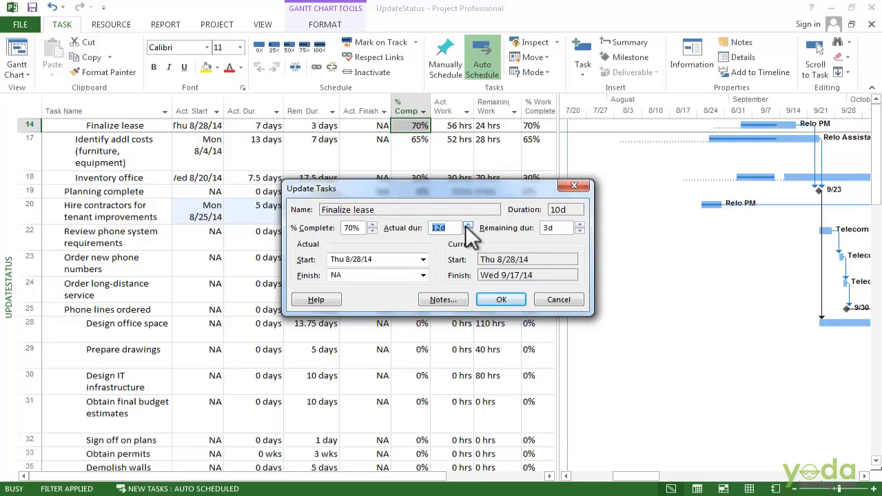
pyautogui.click(549, 228)
pyautogui.write('0d')
pyautogui.click(501, 300)
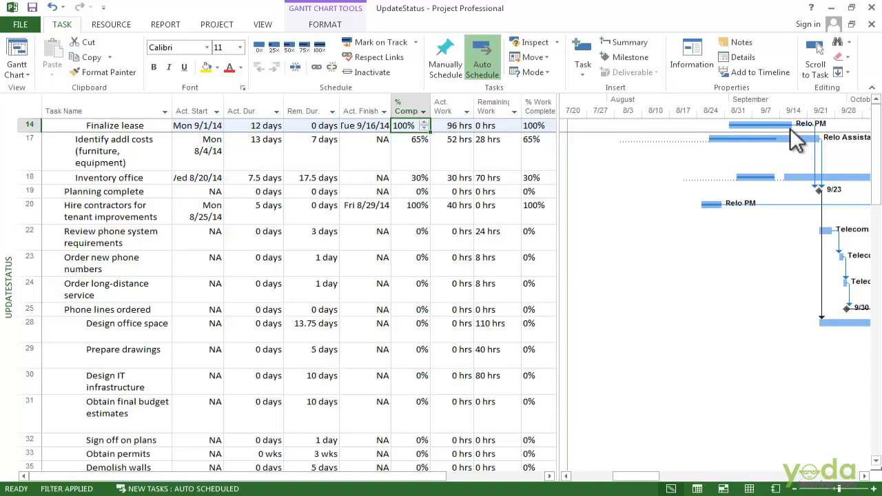
# Step: Update the "Inventory office" task with an actual duration of 10 days and a remaining duration of 8 days
pyautogui.press('Down')
pyautogui.press('Down')
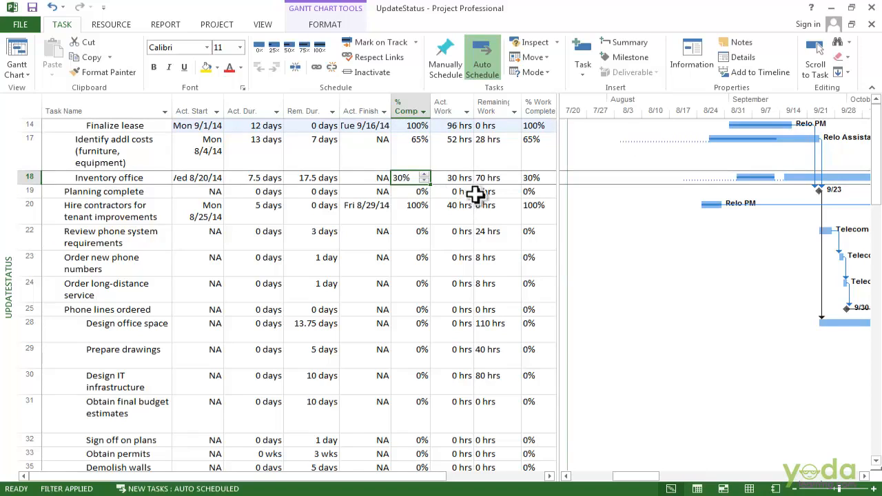
pyautogui.click(416, 42)
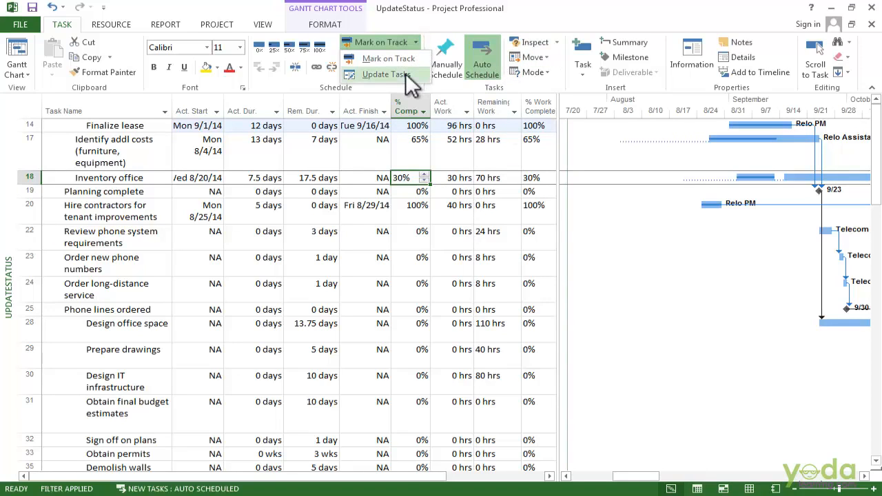
pyautogui.click(405, 73)
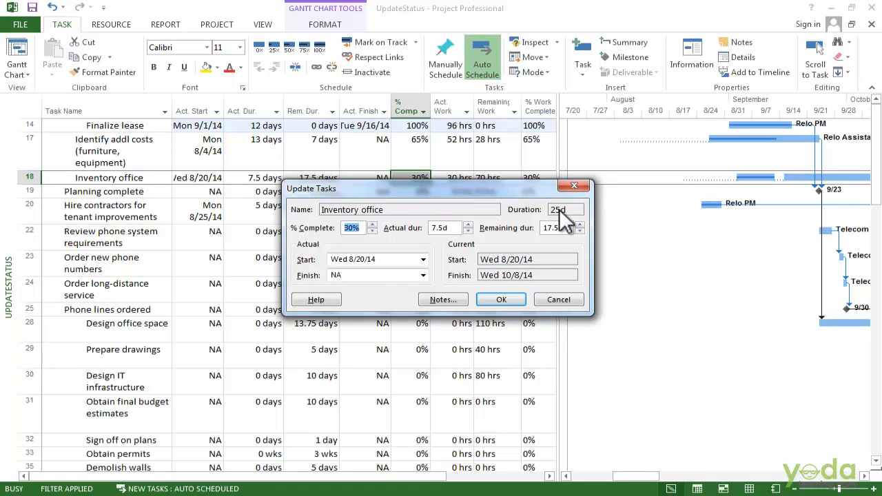
pyautogui.click(467, 226)
pyautogui.click(467, 225)
pyautogui.click(563, 228)
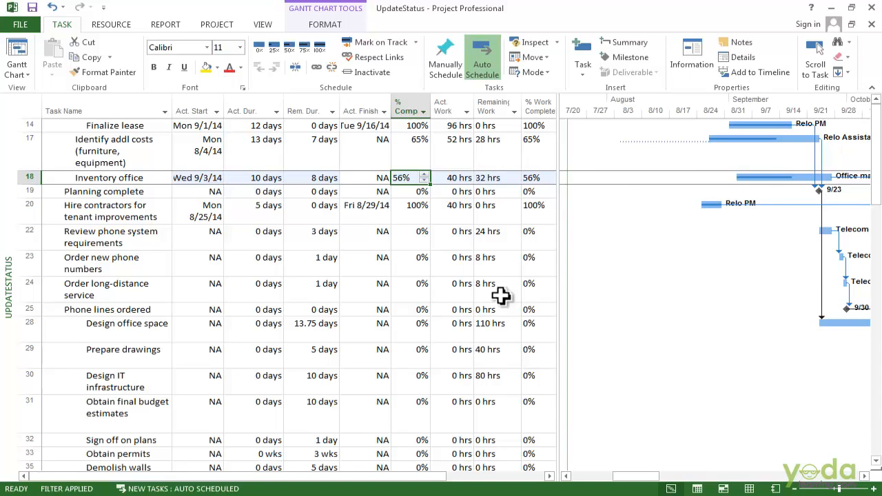
# Step: Update the "Identify addl costs (furniture, equipment)" task with an actual duration of 20d and a remaining duration of 5d
pyautogui.click(160, 162)
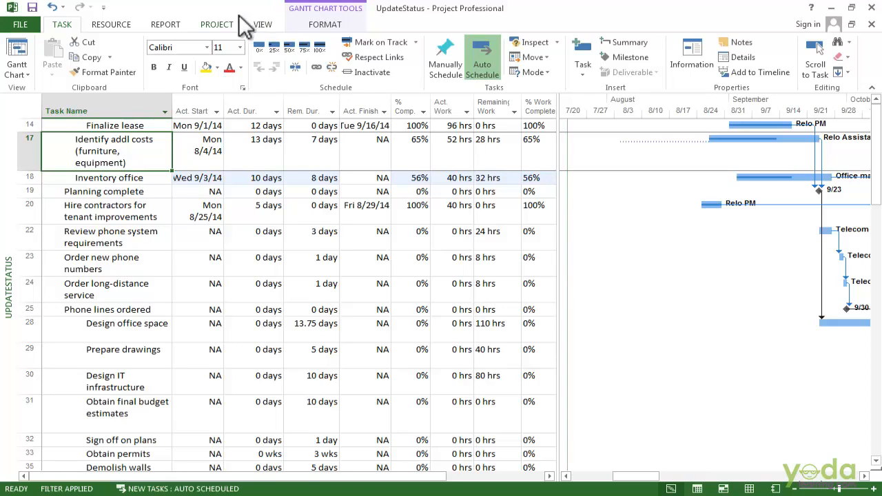
pyautogui.click(416, 42)
pyautogui.click(416, 76)
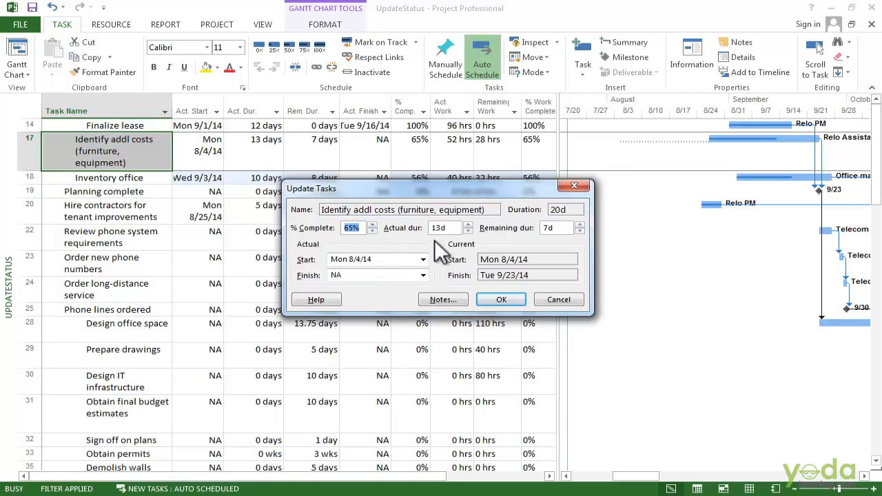
pyautogui.click(469, 225)
pyautogui.click(579, 231)
pyautogui.click(580, 230)
pyautogui.click(501, 301)
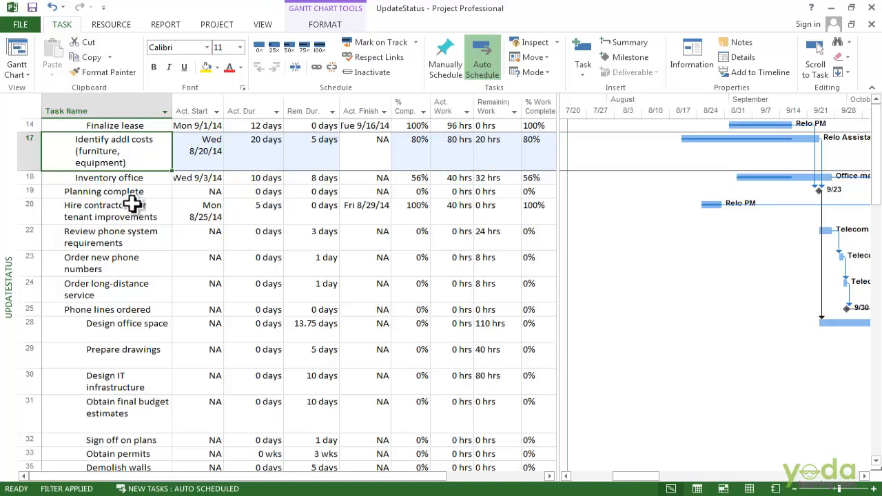
# Step: Mark the "Inventory office" task as 75% complete from its Gantt bar, moving the previously entered actuals back in time
pyautogui.click(410, 178)
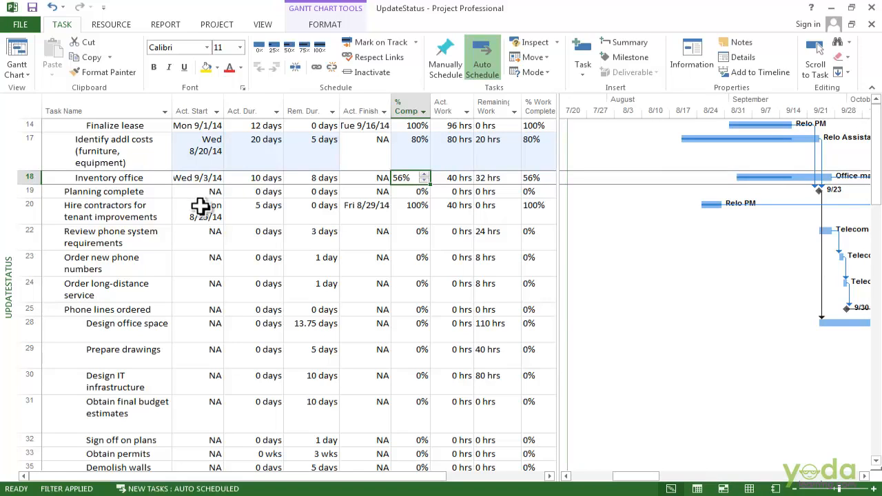
pyautogui.rightClick(740, 205)
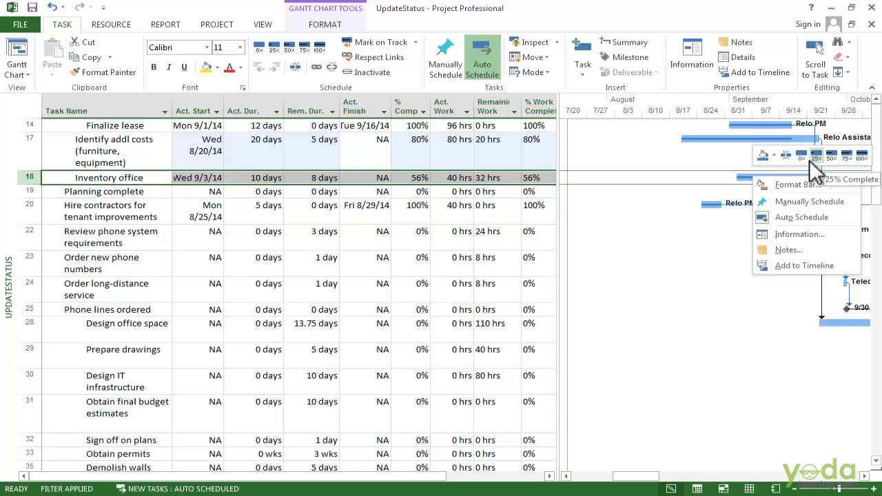
pyautogui.click(849, 166)
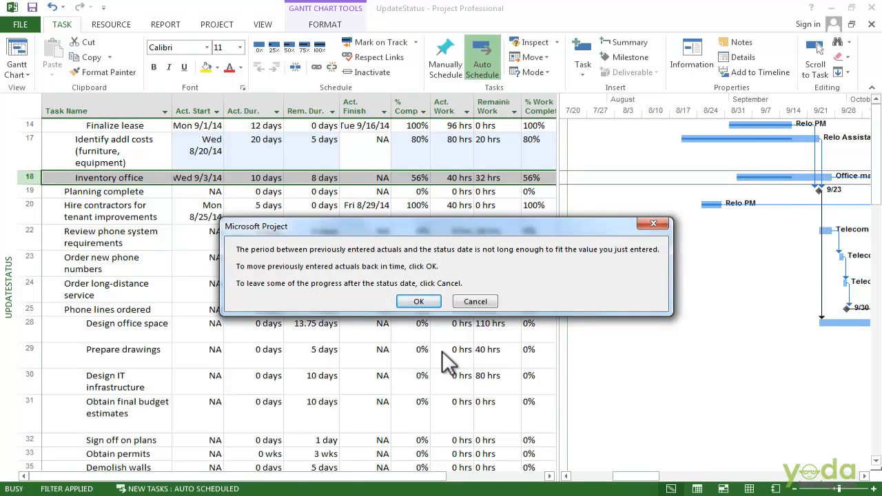
pyautogui.click(429, 301)
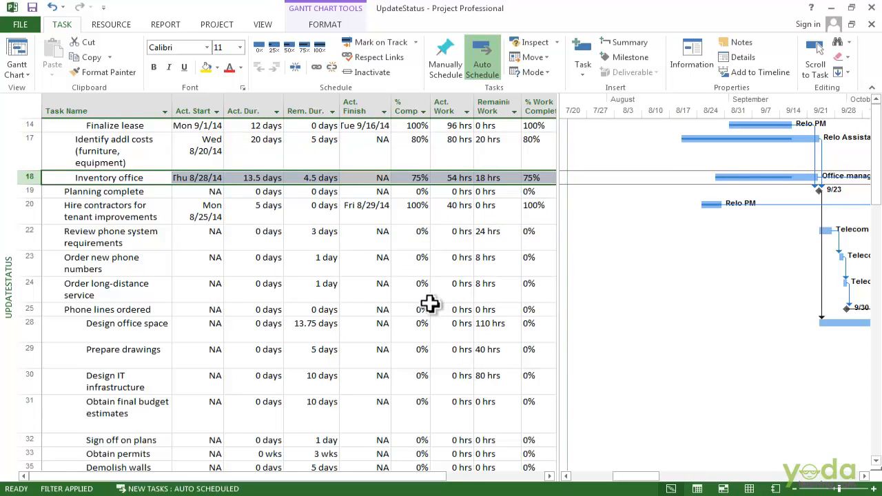